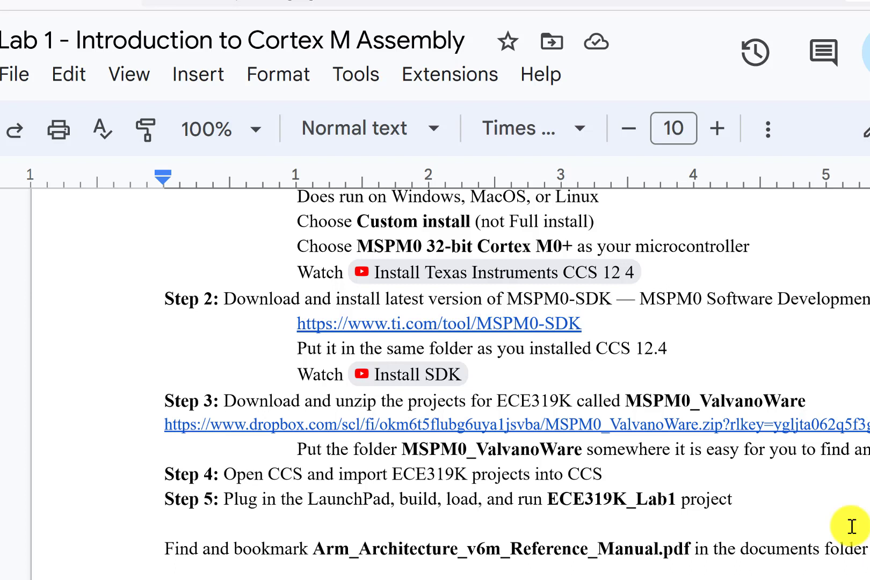
# Show the link preview for the Step 3 Dropbox download of MSPM0_ValvanoWare
pyautogui.click(813, 427)
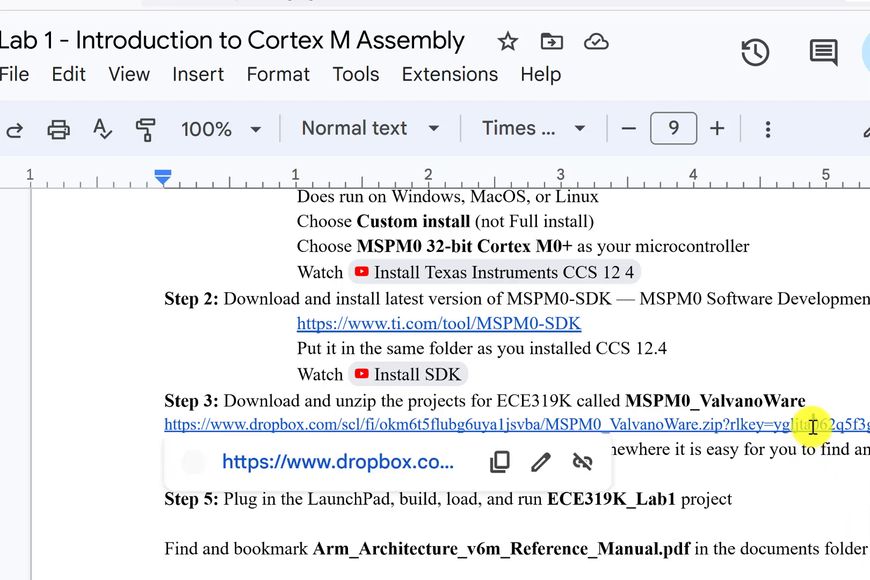
# Download MSPM0_ValvanoWare.zip from Dropbox and show it in the Downloads folder
pyautogui.click(388, 472)
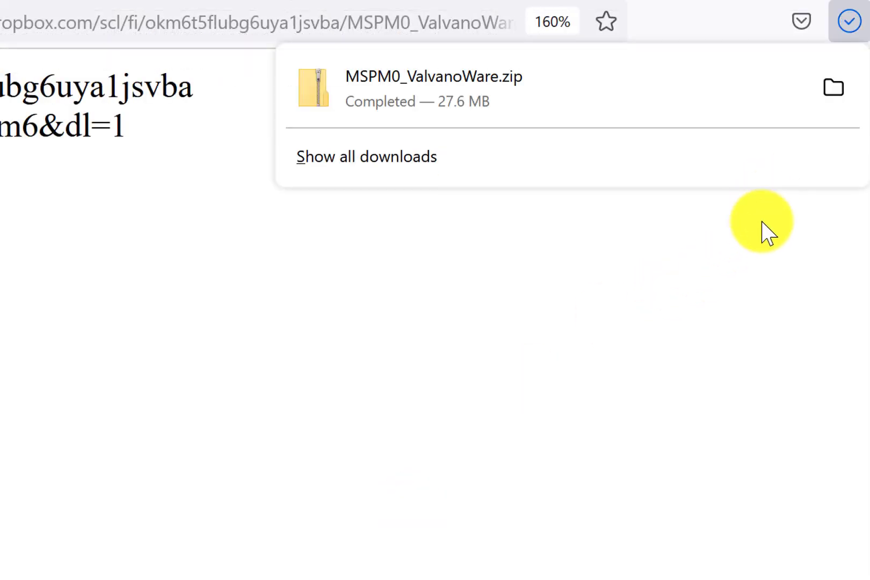
pyautogui.click(834, 89)
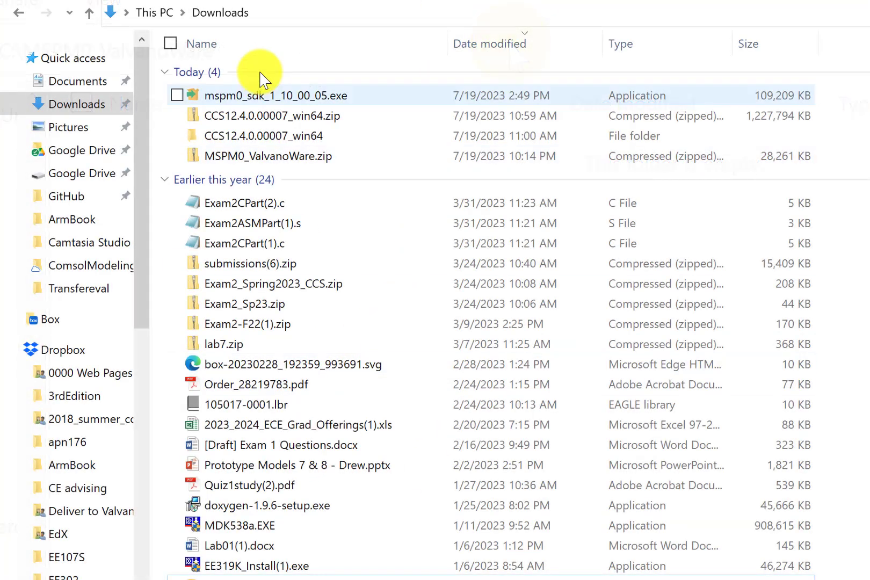
# Extract all of MSPM0_ValvanoWare.zip into C:\MSPM0_ValvanoWare
pyautogui.click(249, 160)
pyautogui.rightClick(248, 166)
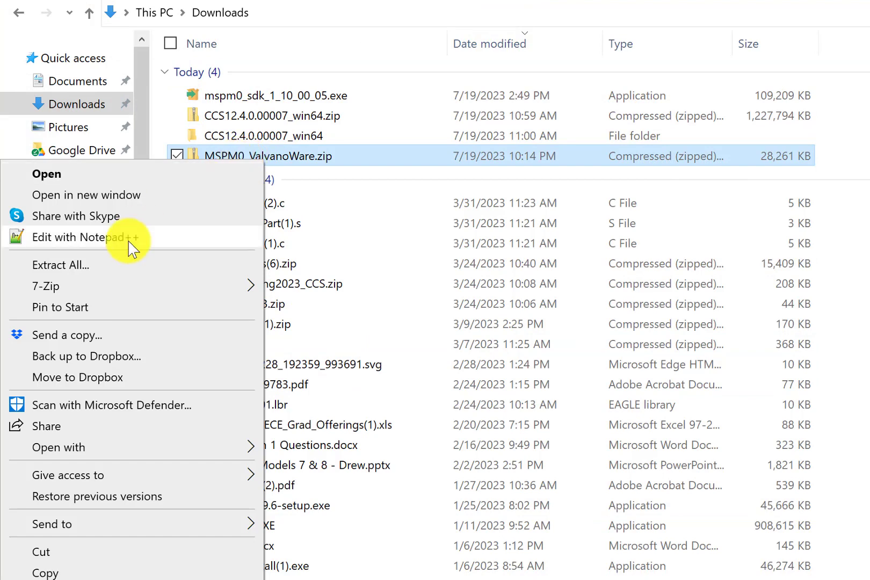
pyautogui.click(75, 264)
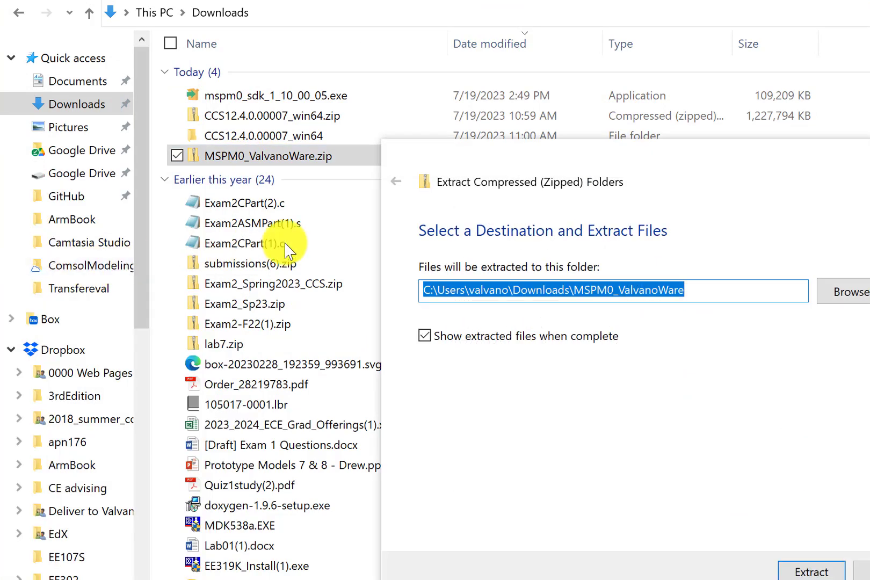
pyautogui.write('C:\\MSPM0_ValvanoWare')
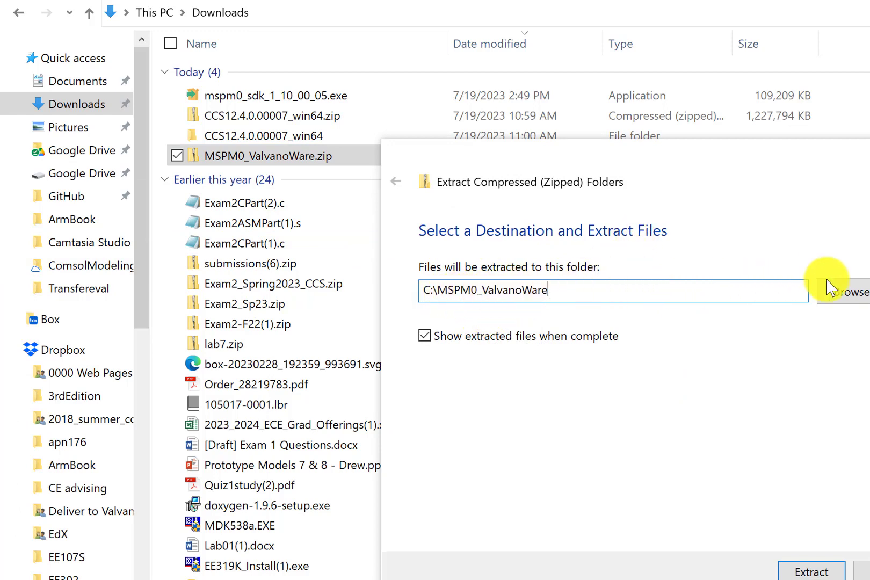
pyautogui.click(798, 574)
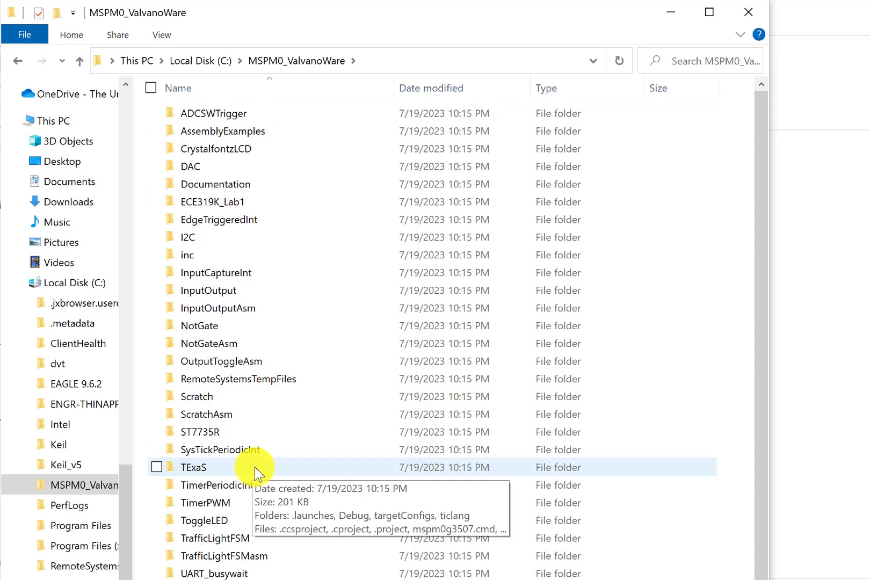
# Open ECE319K_Lab1main.c from the ECE319K_Lab1 folder to launch Code Composer Studio
pyautogui.click(252, 198)
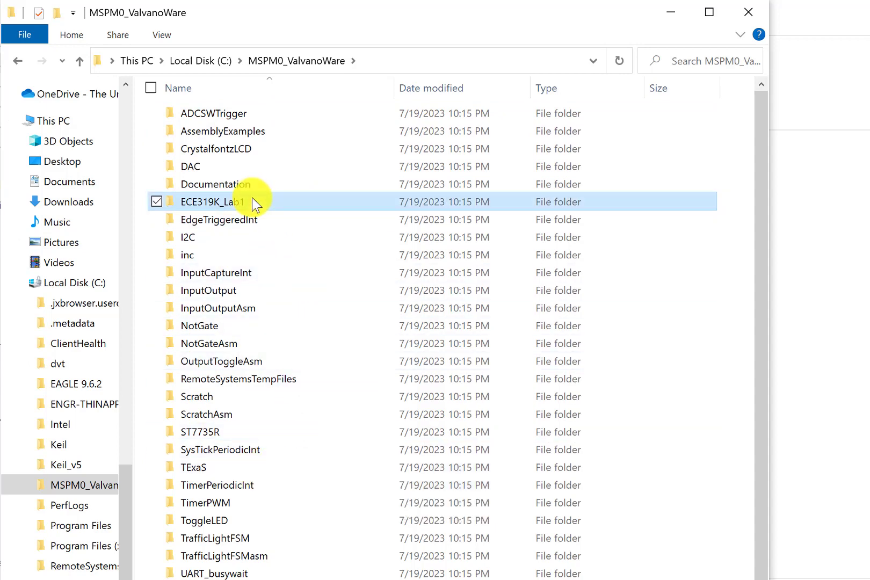
pyautogui.doubleClick(251, 201)
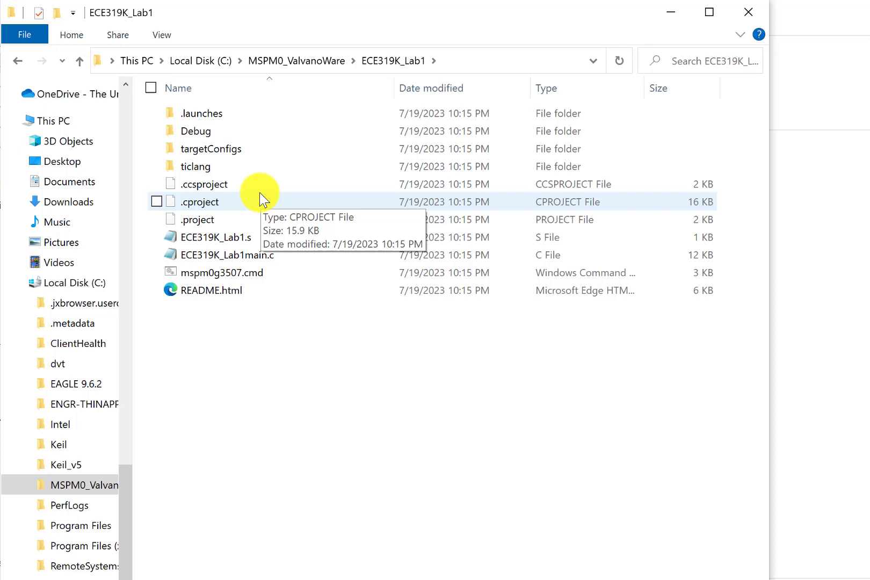
pyautogui.doubleClick(227, 254)
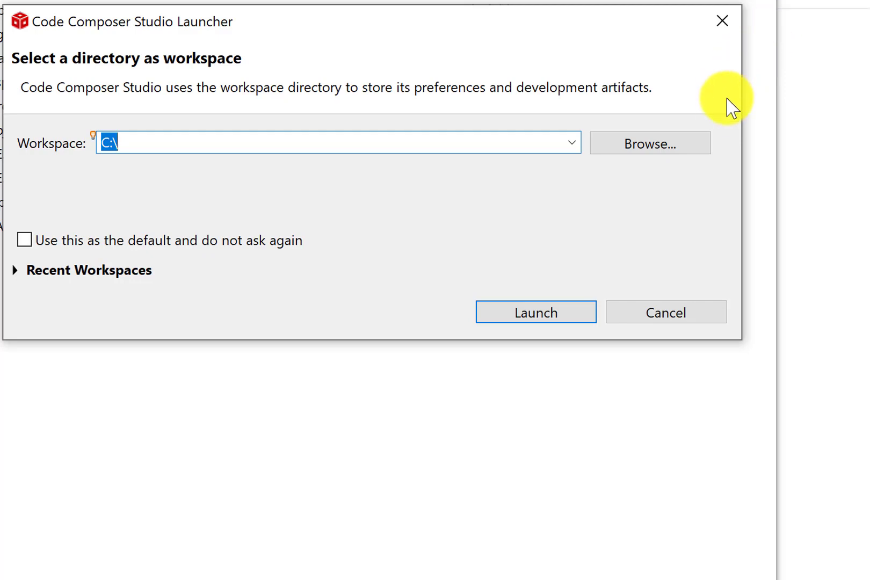
# Set the workspace to C:\MSPM0_ValvanoWare and launch the IDE
pyautogui.click(646, 144)
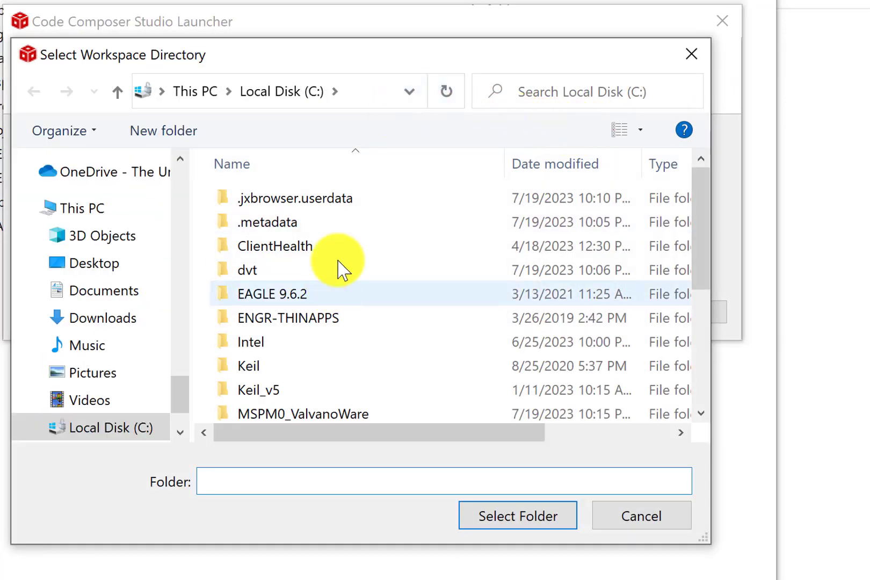
pyautogui.scroll(-1, 355, 288)
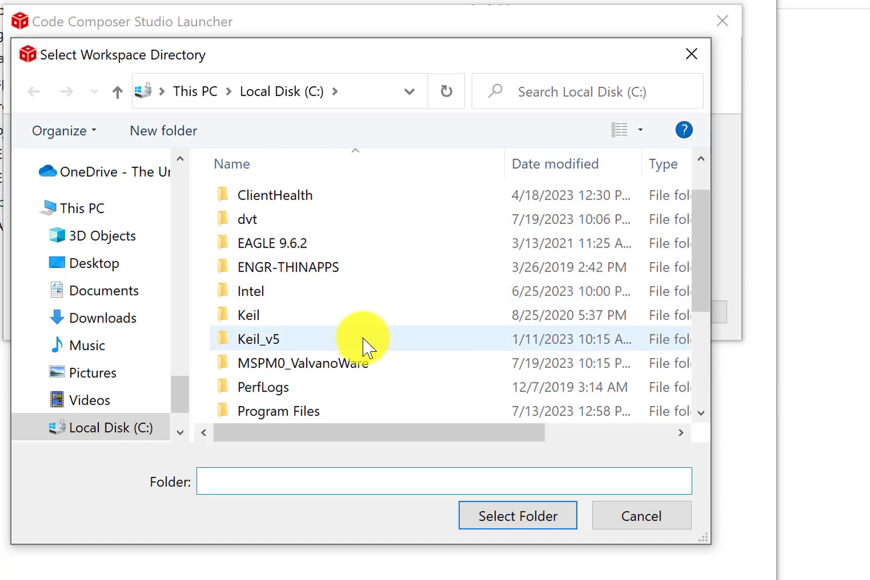
pyautogui.doubleClick(334, 365)
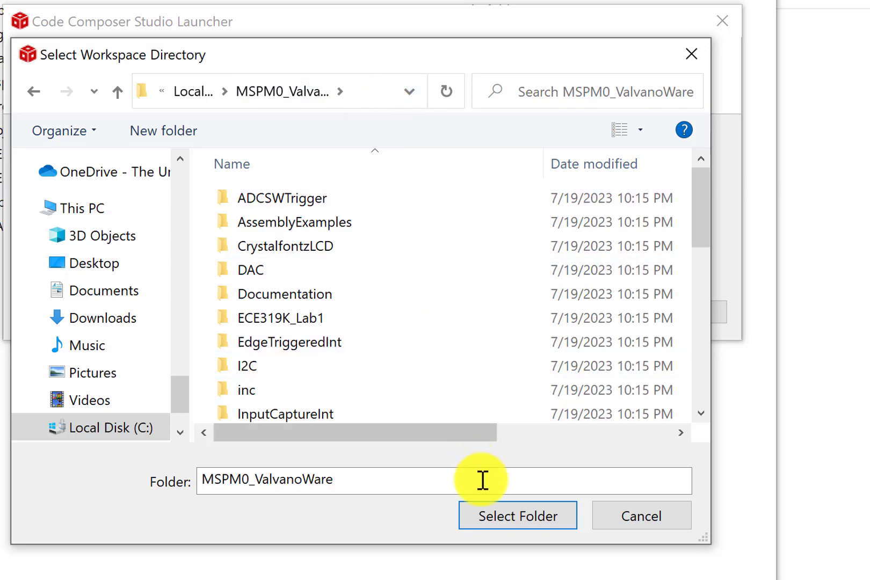
pyautogui.click(489, 517)
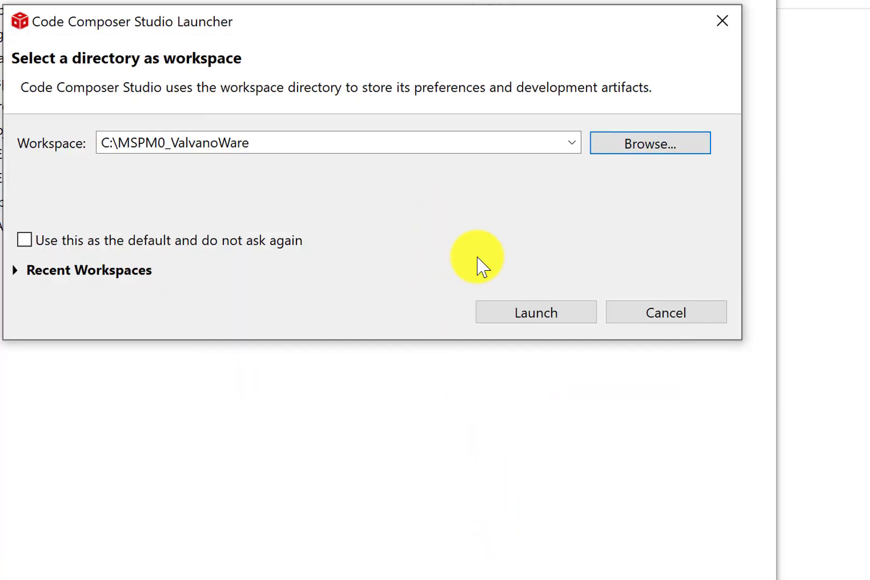
pyautogui.click(524, 322)
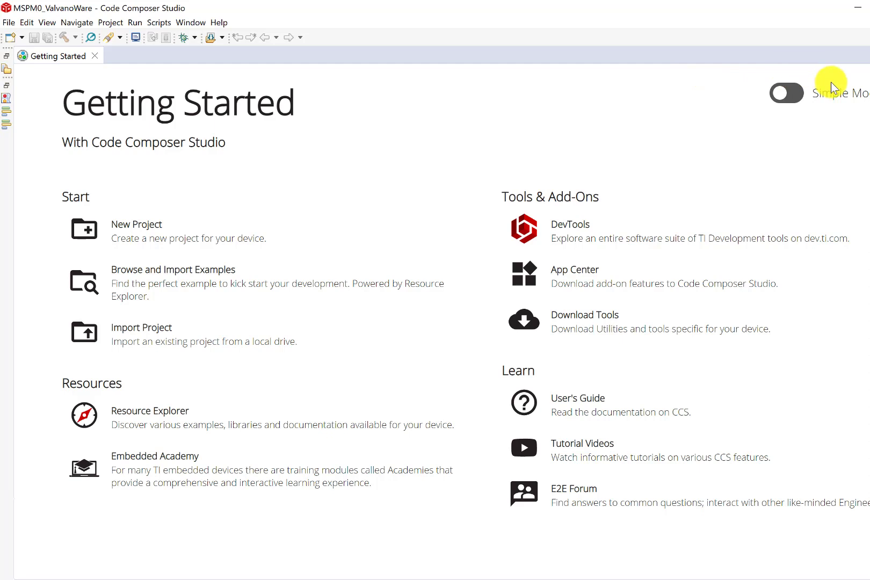
# Import every CCS project found in C:\MSPM0_ValvanoWare into the workspace
pyautogui.click(110, 23)
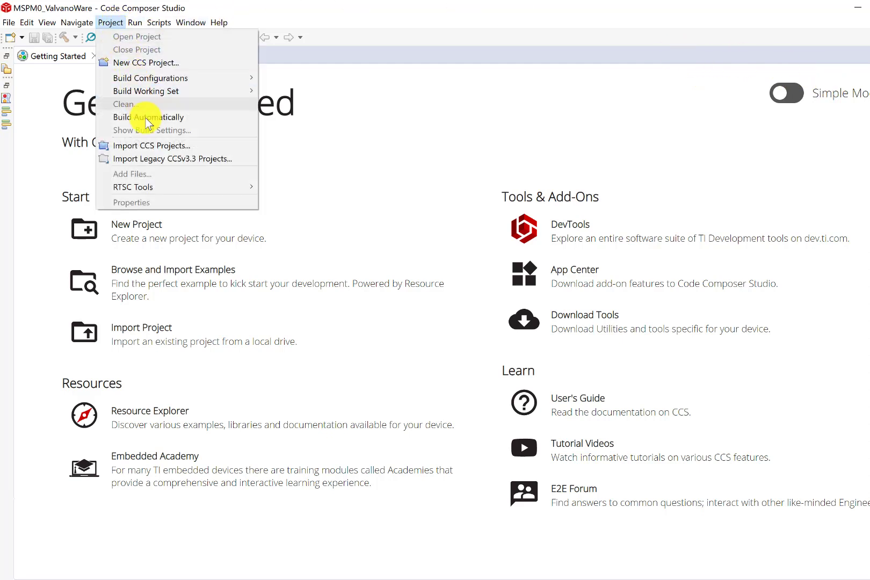
pyautogui.click(153, 146)
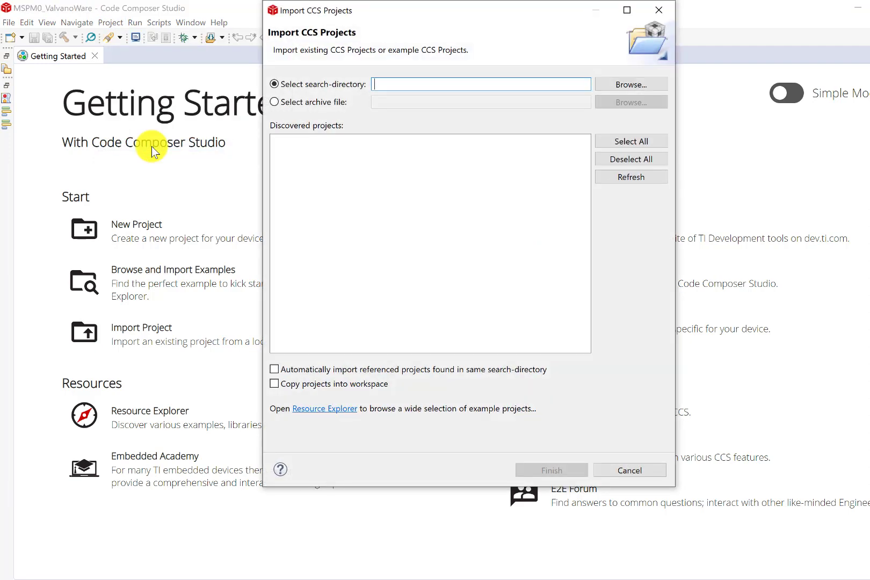
pyautogui.click(623, 85)
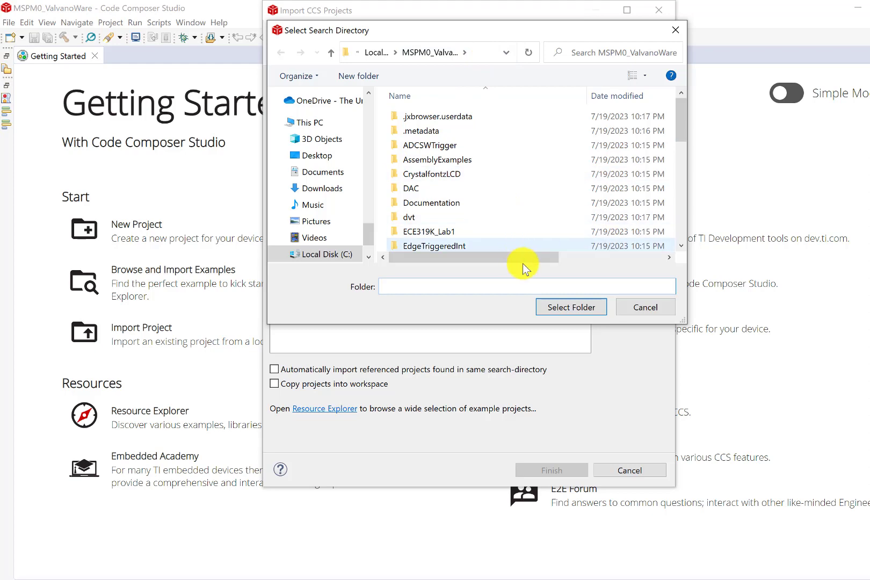
pyautogui.click(552, 308)
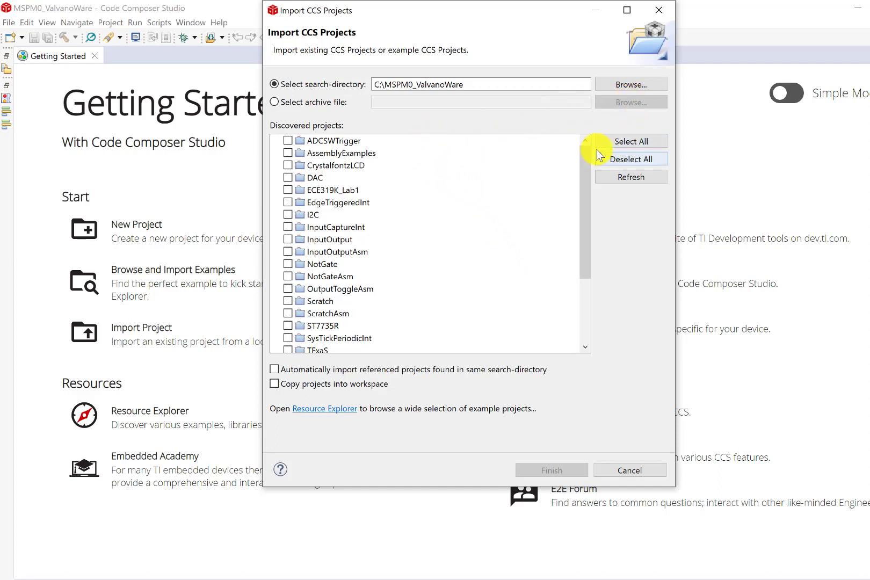
pyautogui.click(615, 141)
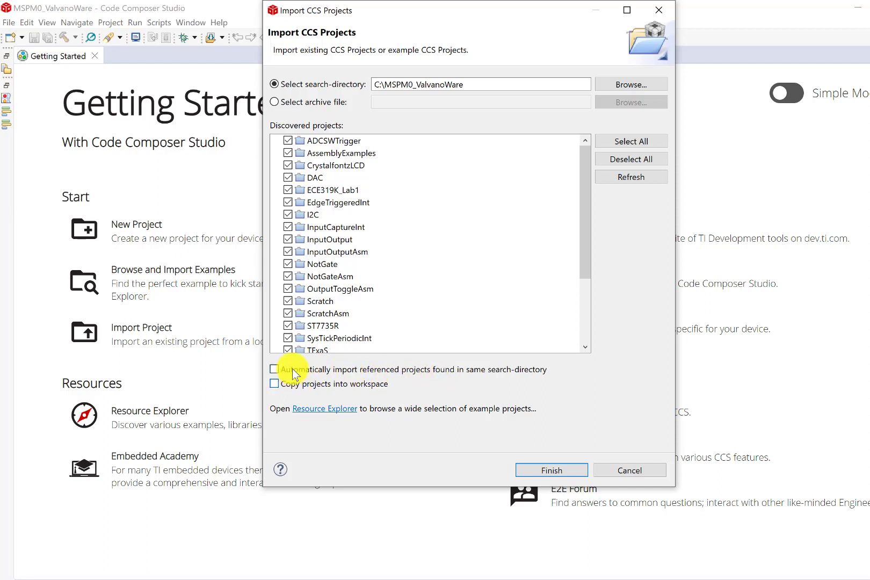
pyautogui.click(543, 471)
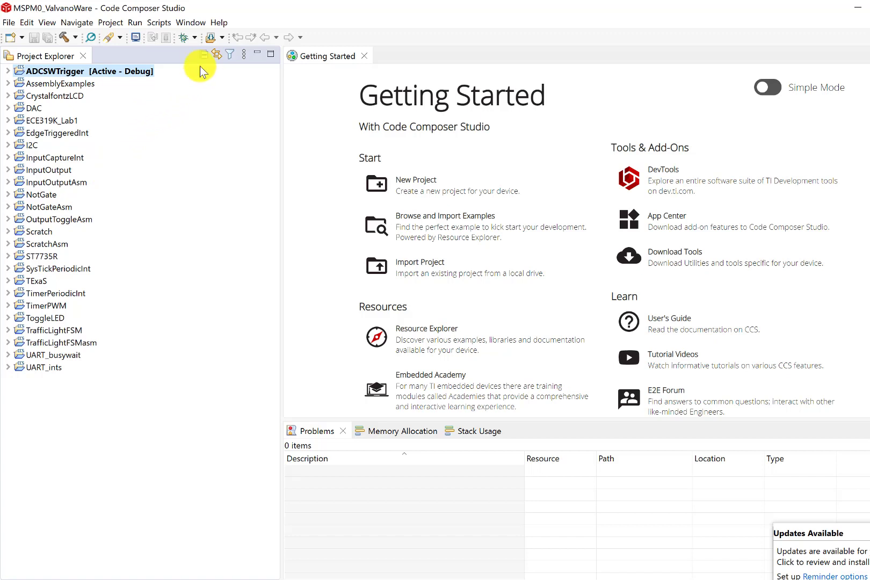
# Go to the Code Composer Studio > Products page in Preferences
pyautogui.click(200, 25)
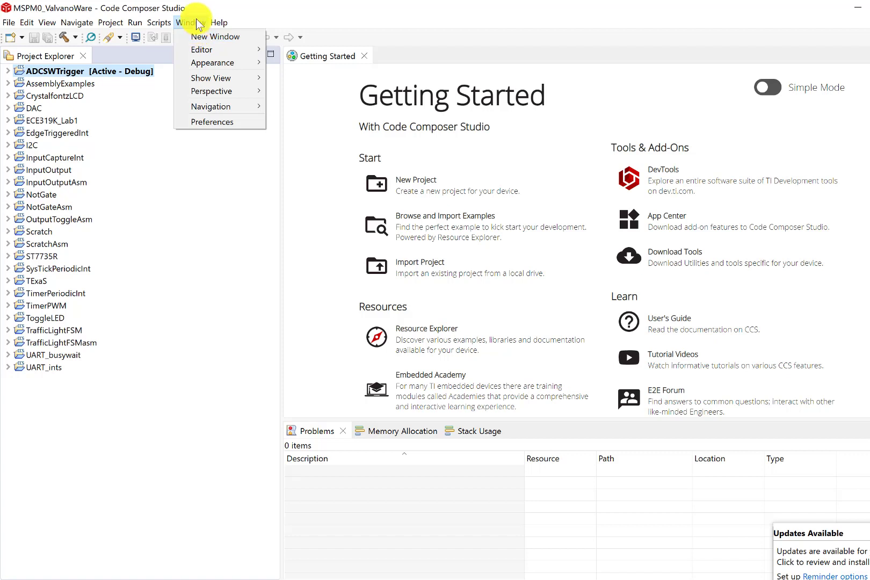
pyautogui.click(196, 121)
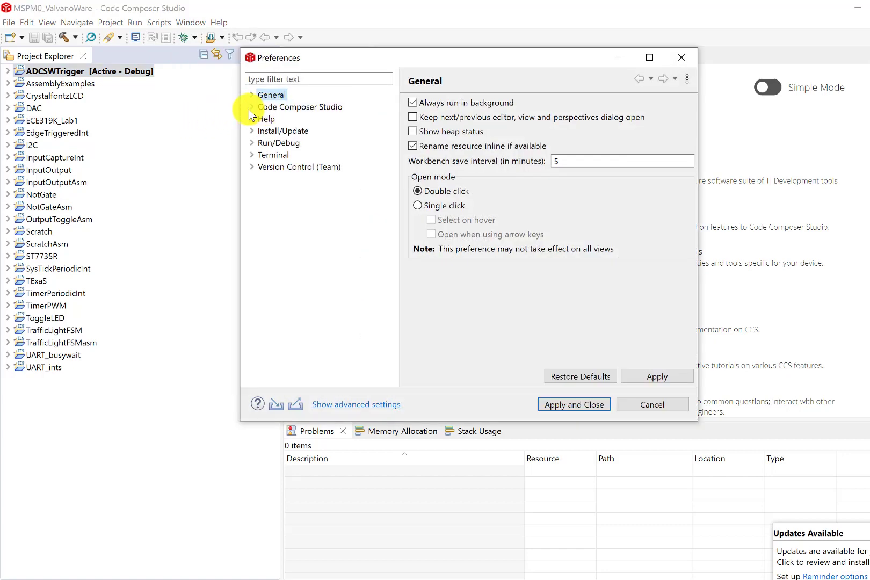
pyautogui.click(271, 108)
pyautogui.click(253, 108)
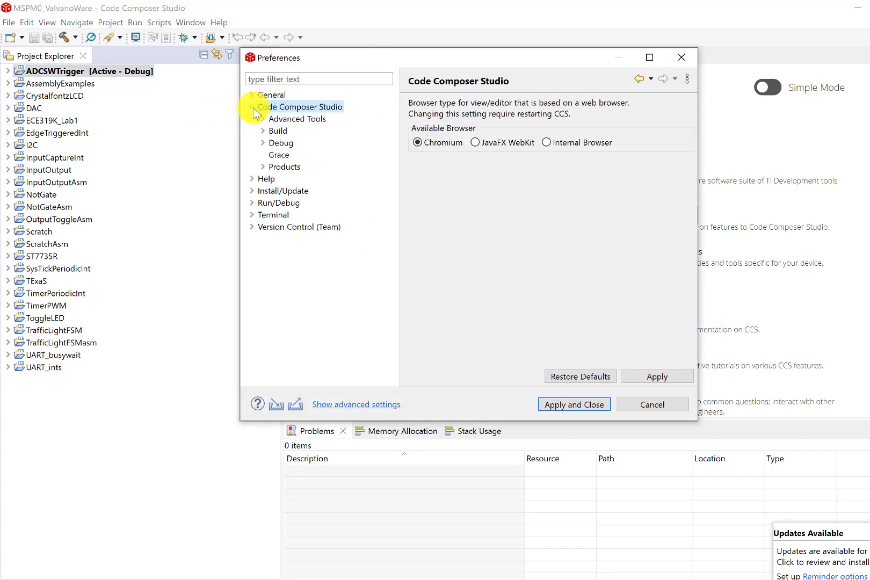
pyautogui.click(294, 167)
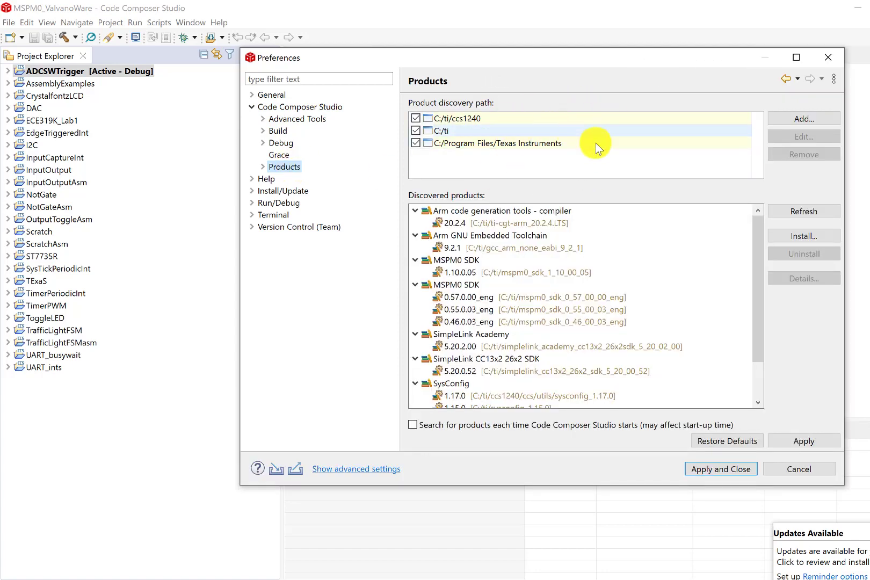
# Add C:/ti/mspm0_sdk_1_10_00_05 as a product discovery path and apply
pyautogui.click(798, 118)
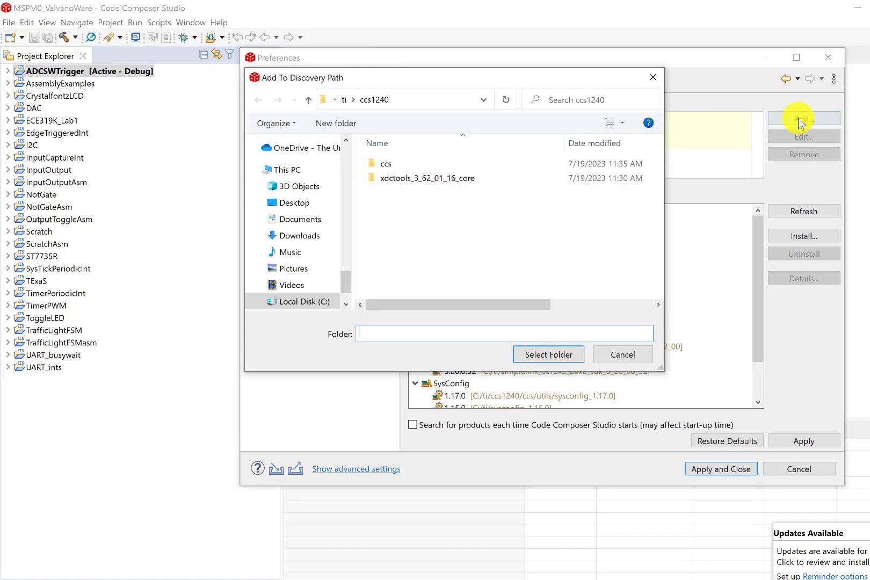
pyautogui.click(344, 100)
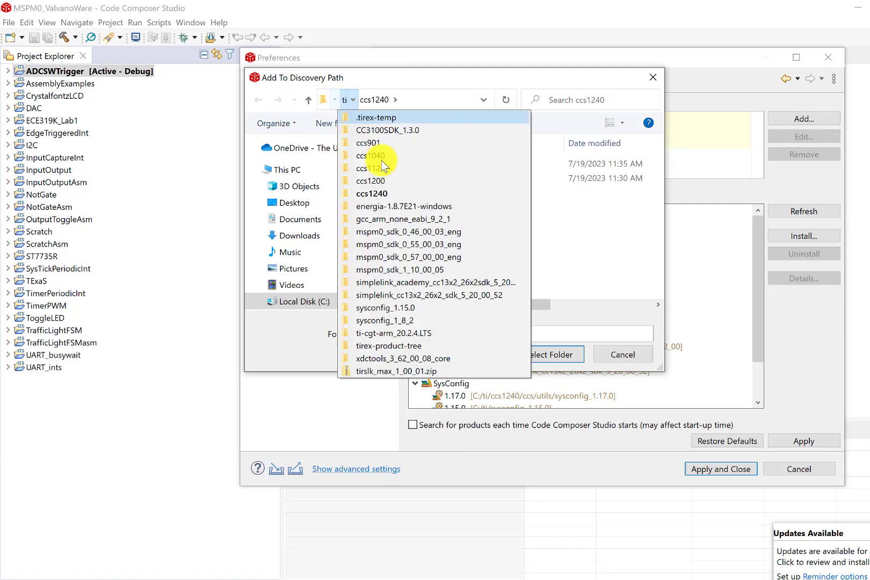
pyautogui.click(396, 100)
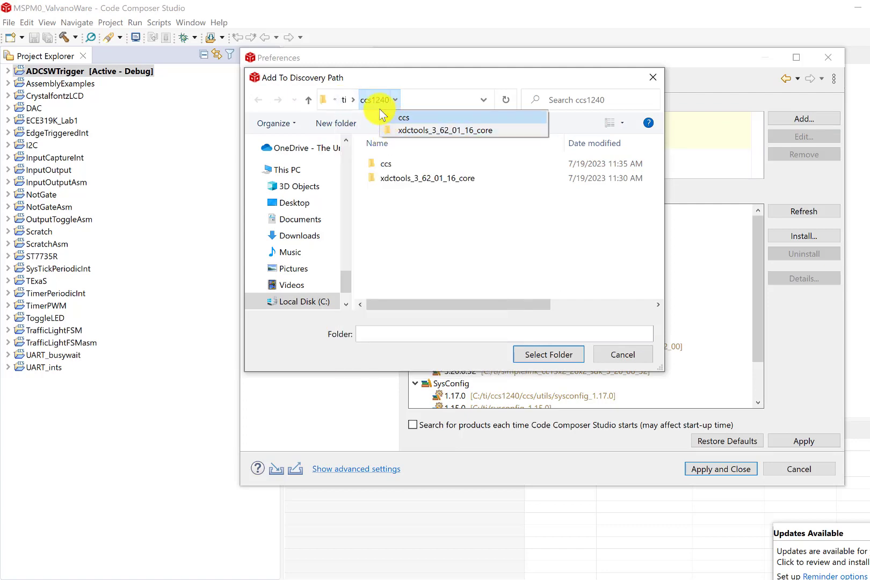
pyautogui.click(352, 100)
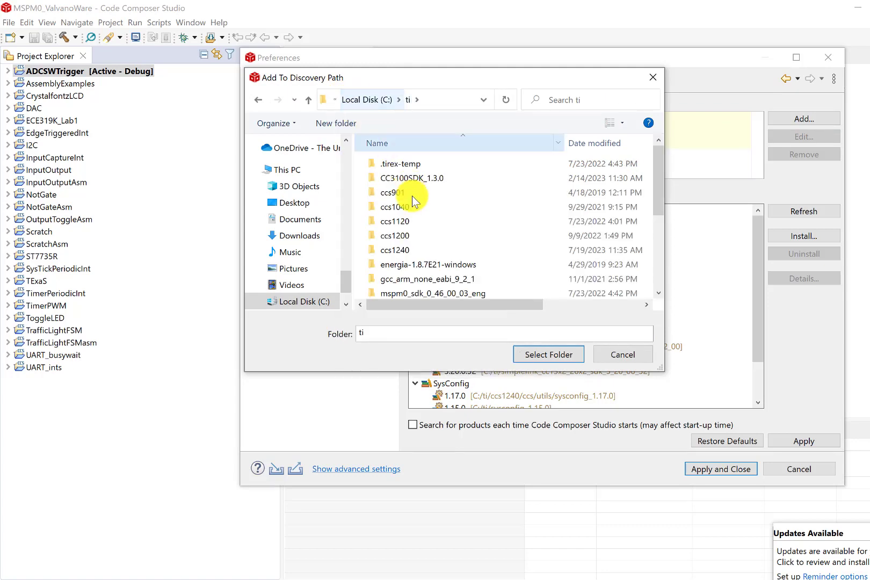
pyautogui.scroll(-4, 448, 204)
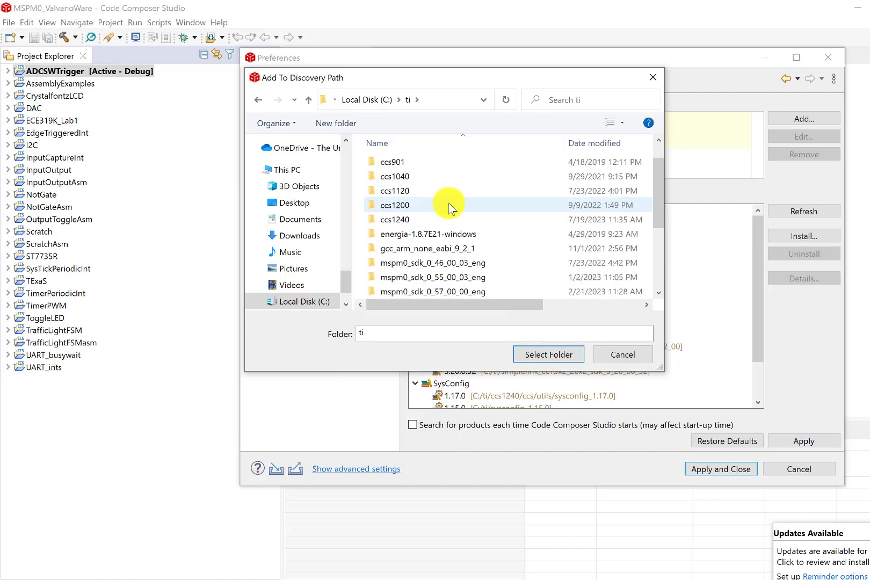
pyautogui.click(454, 221)
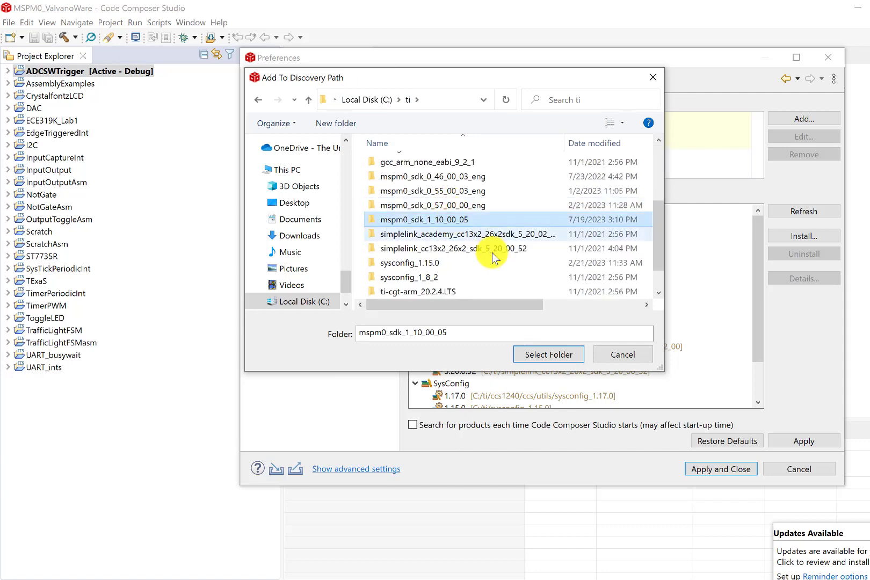
pyautogui.click(541, 354)
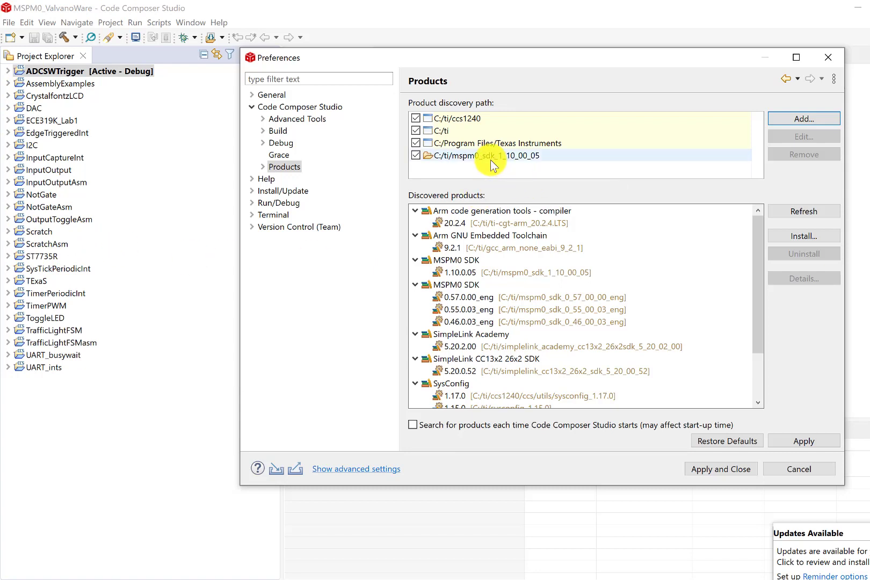
pyautogui.click(721, 471)
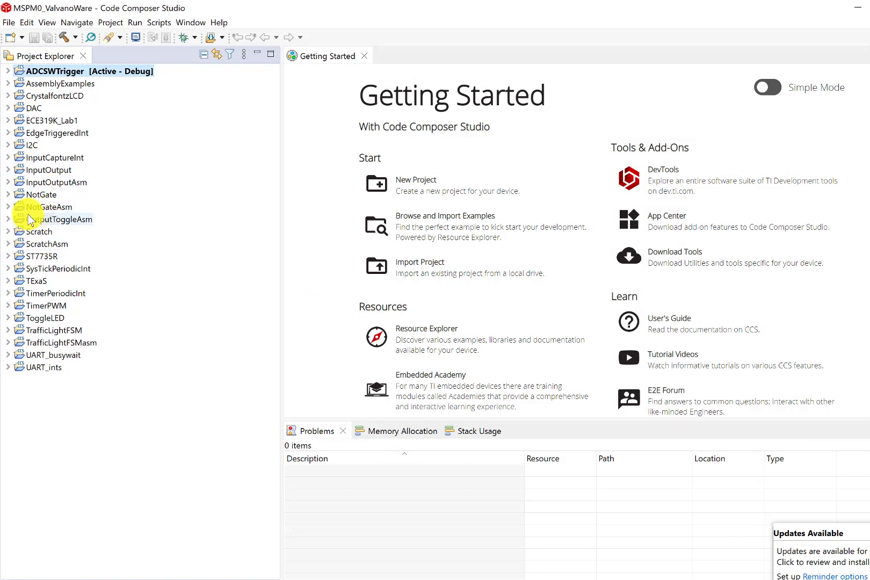
# Build the ECE319K_Lab1 project and open its ECE319K_Lab1.s assembly file
pyautogui.click(34, 124)
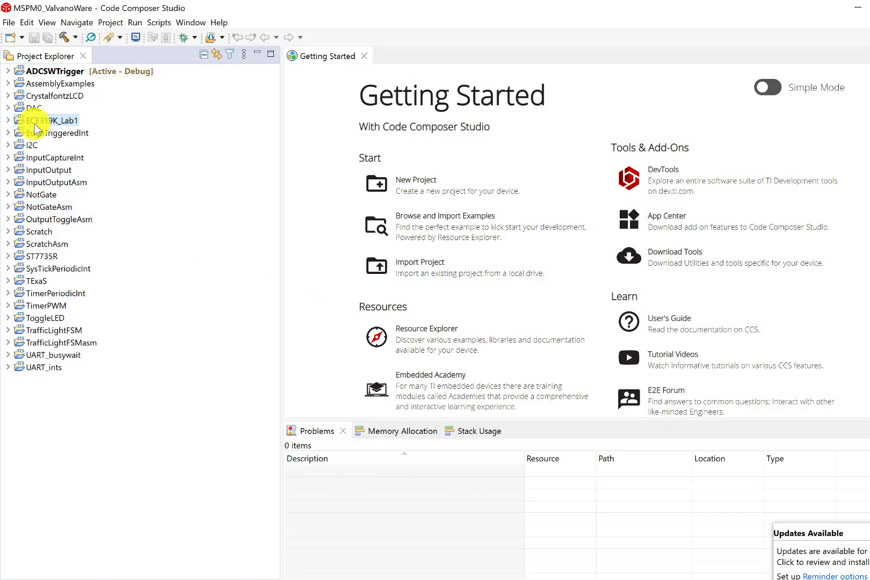
pyautogui.click(9, 120)
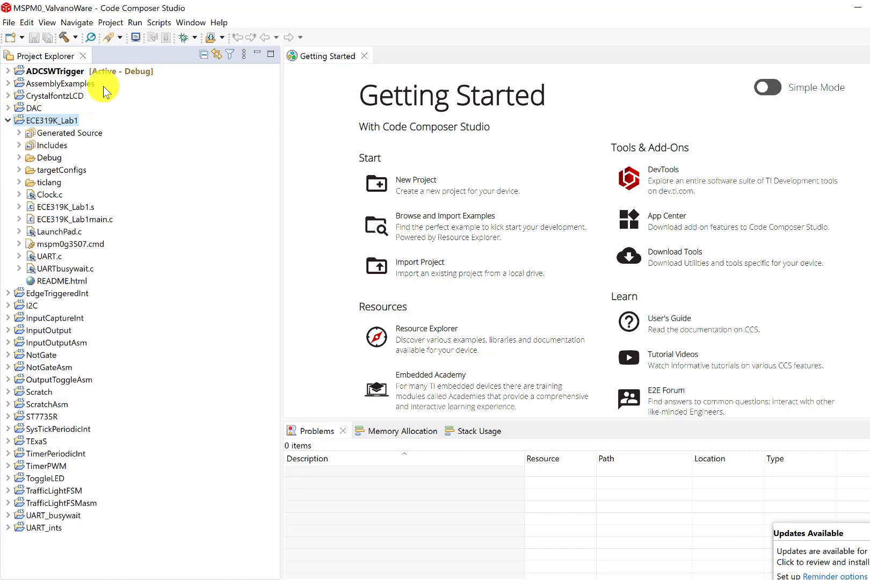
pyautogui.click(64, 39)
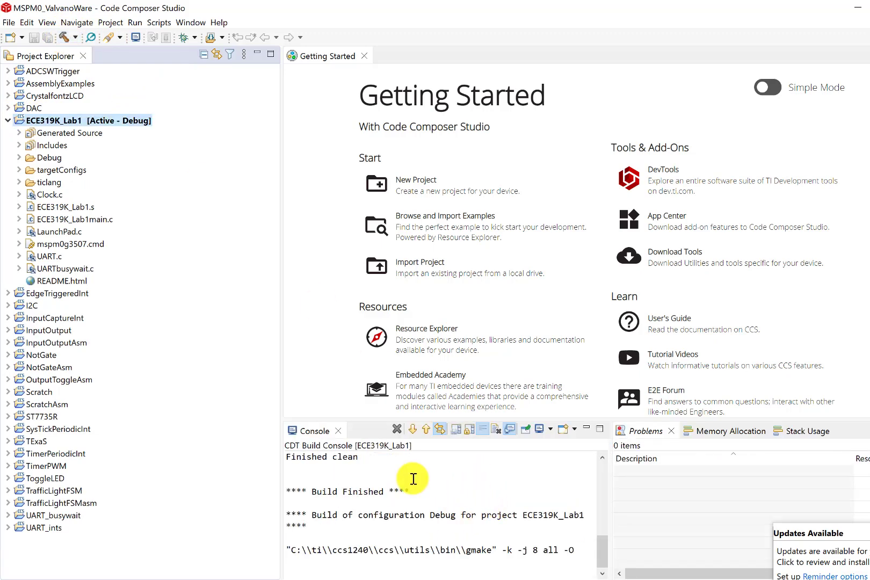
pyautogui.click(59, 203)
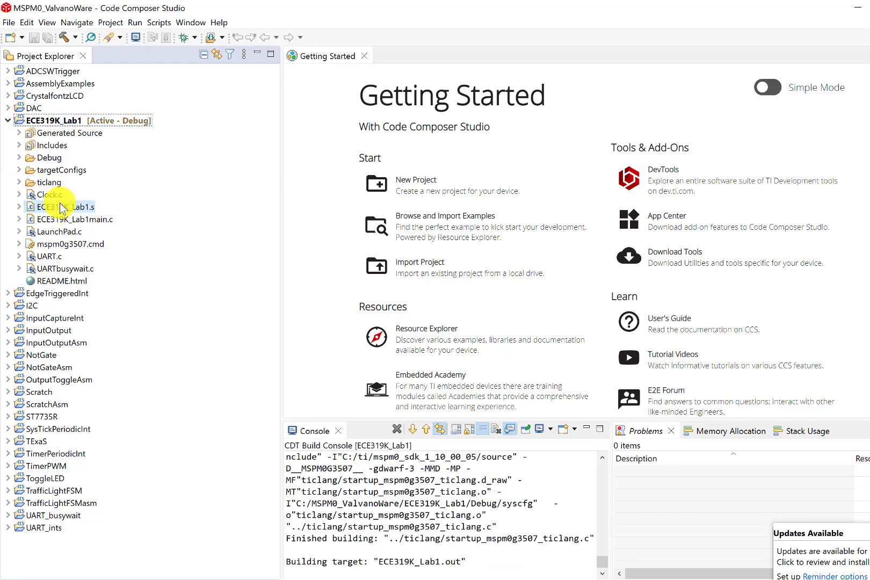
pyautogui.doubleClick(59, 203)
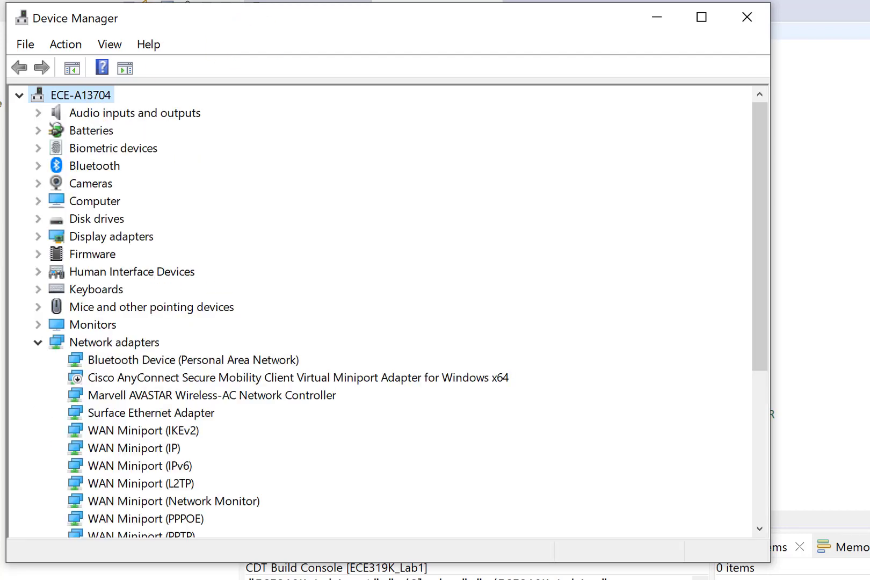
# Find the XDS110 Application/User UART on COM5, then close Device Manager
pyautogui.click(39, 343)
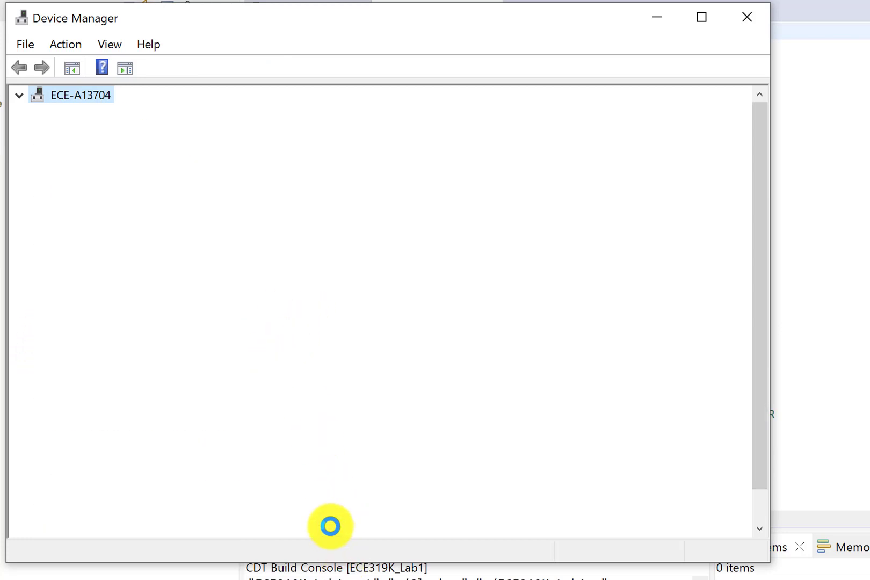
pyautogui.click(39, 342)
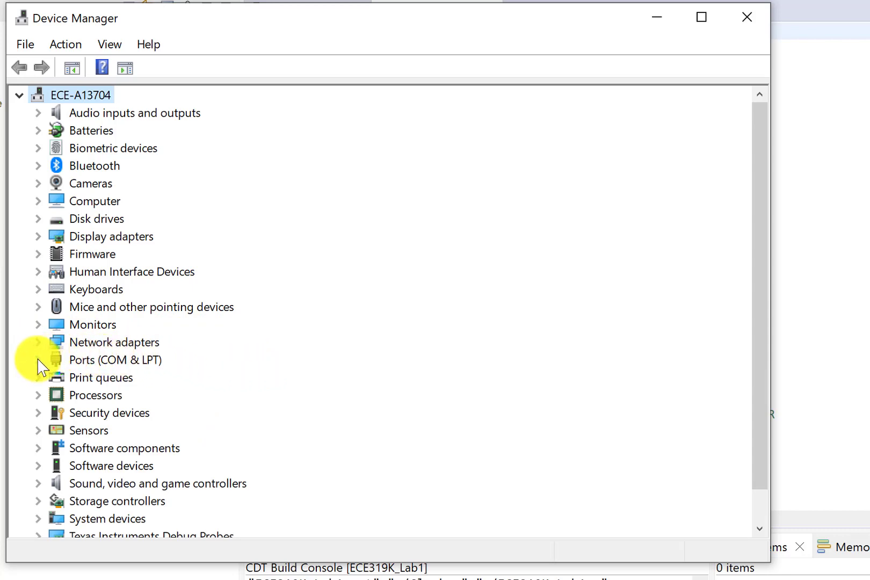
pyautogui.click(38, 360)
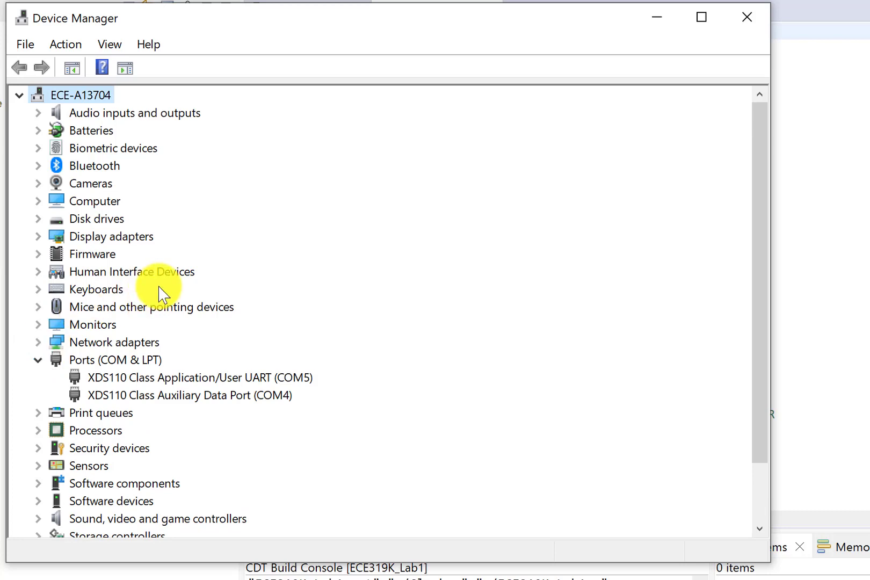
pyautogui.click(212, 379)
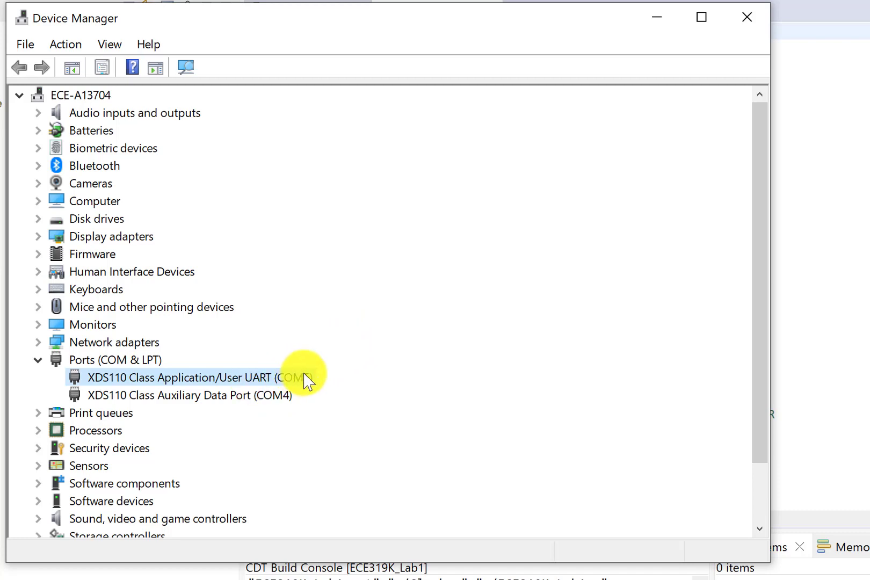
pyautogui.scroll(-2, 161, 398)
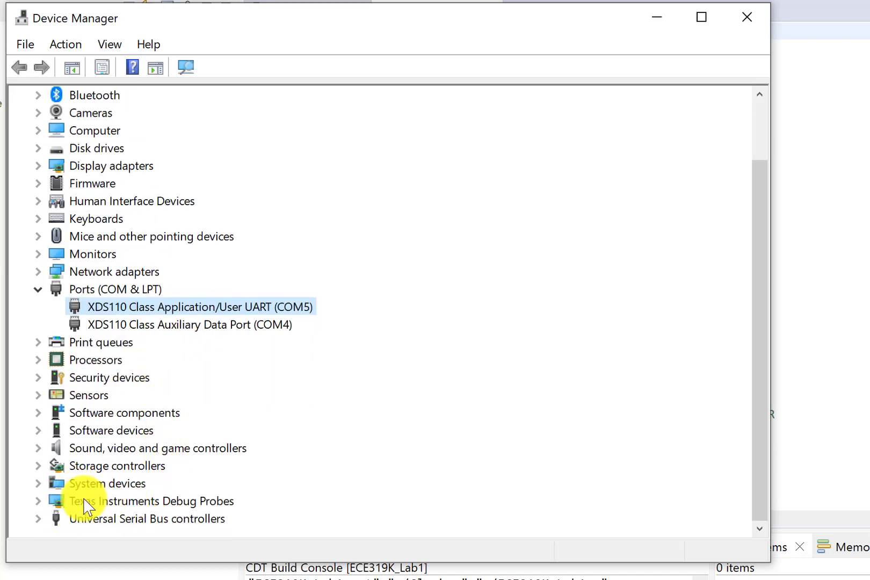
pyautogui.click(36, 501)
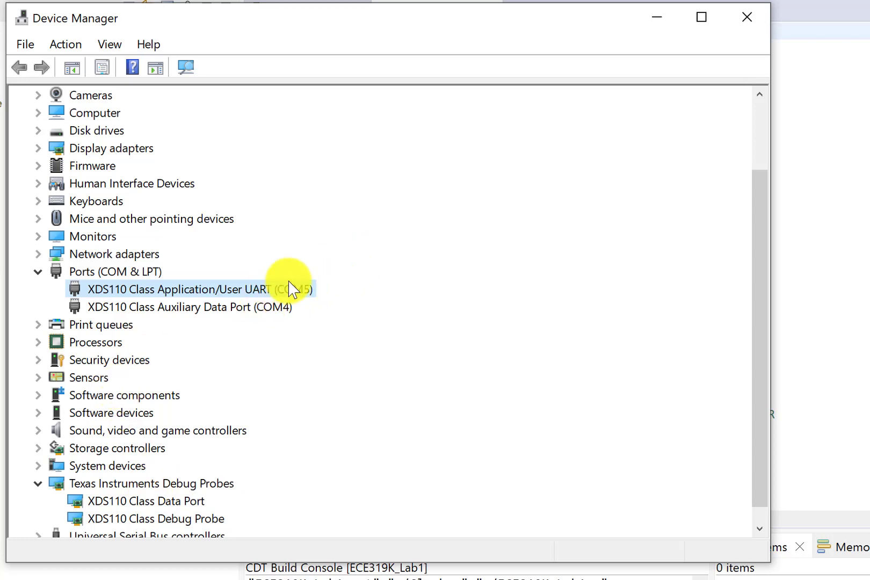
pyautogui.click(754, 19)
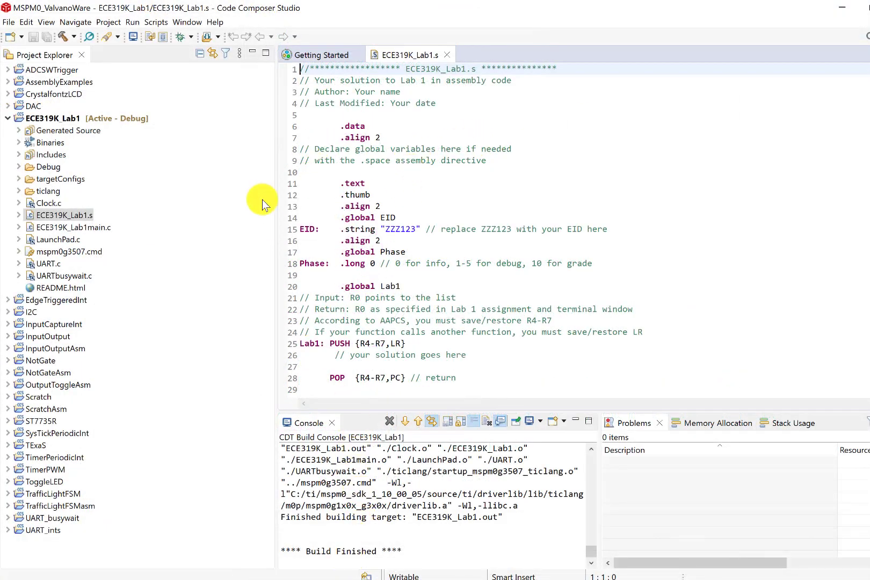
# Debug ECE319K_Lab1 on the XDS110 probe and place the cursor at line 27 of ECE319K_Lab1.s
pyautogui.click(181, 43)
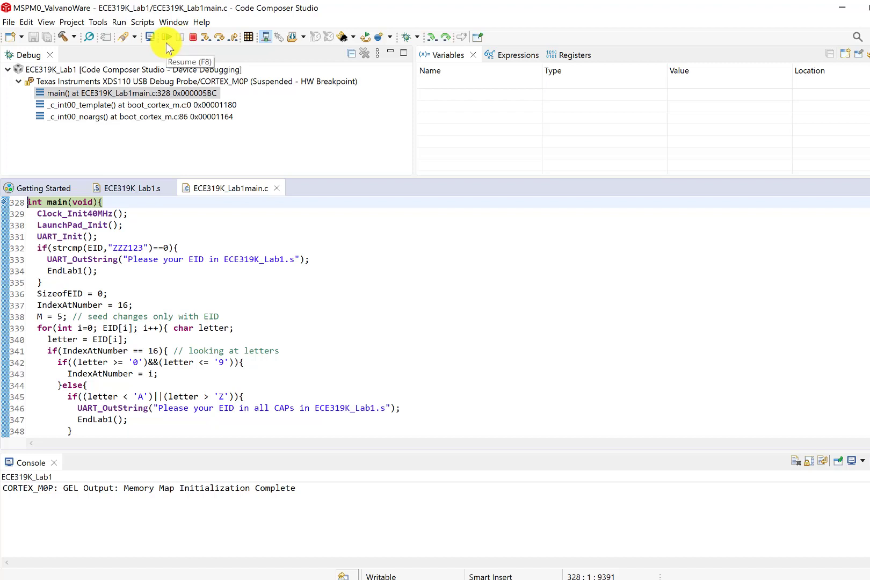
pyautogui.click(136, 188)
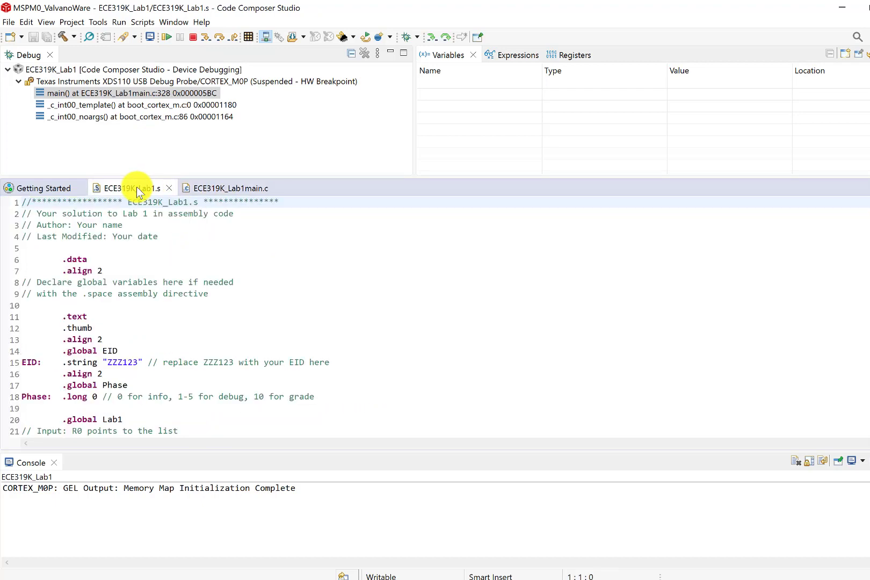
pyautogui.scroll(-3, 241, 379)
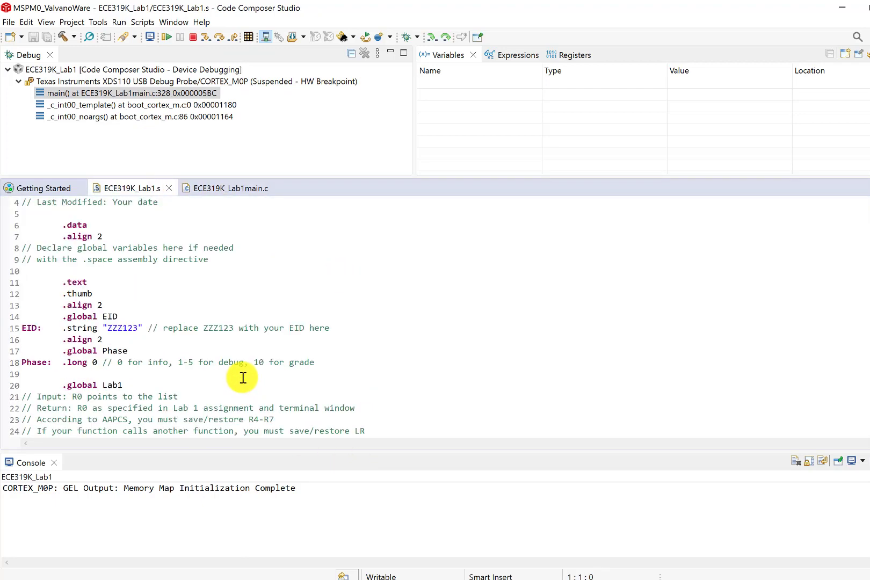
pyautogui.click(208, 396)
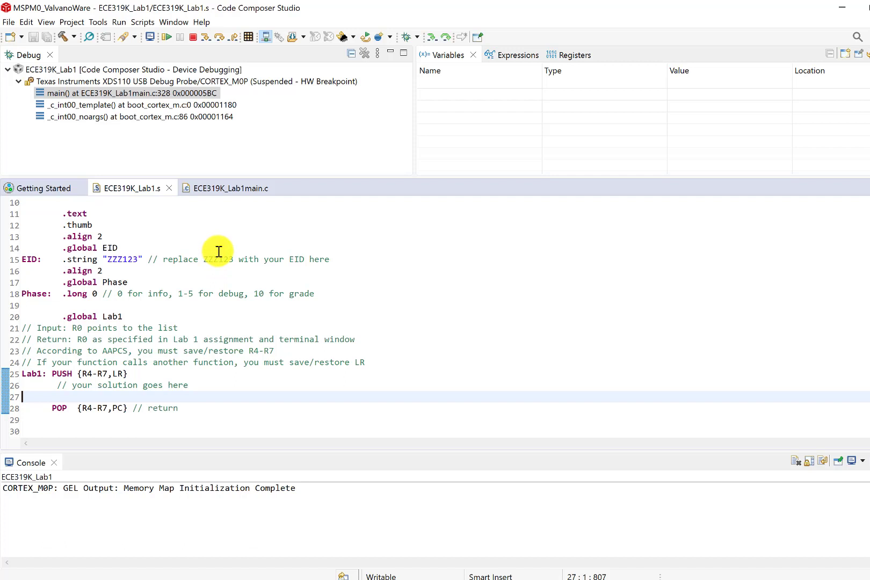
# Open the Terminal view beside the Console from the View menu
pyautogui.click(71, 26)
pyautogui.moveTo(49, 25)
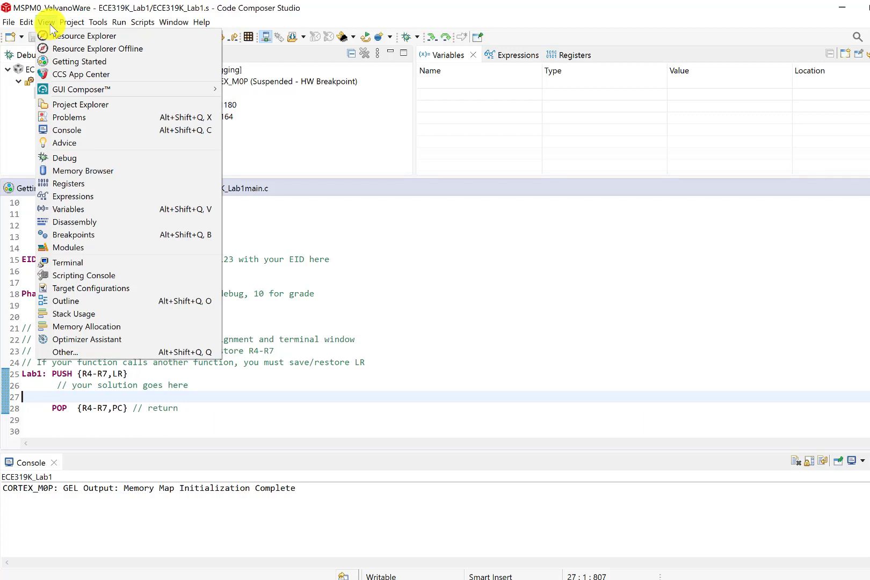
pyautogui.click(86, 263)
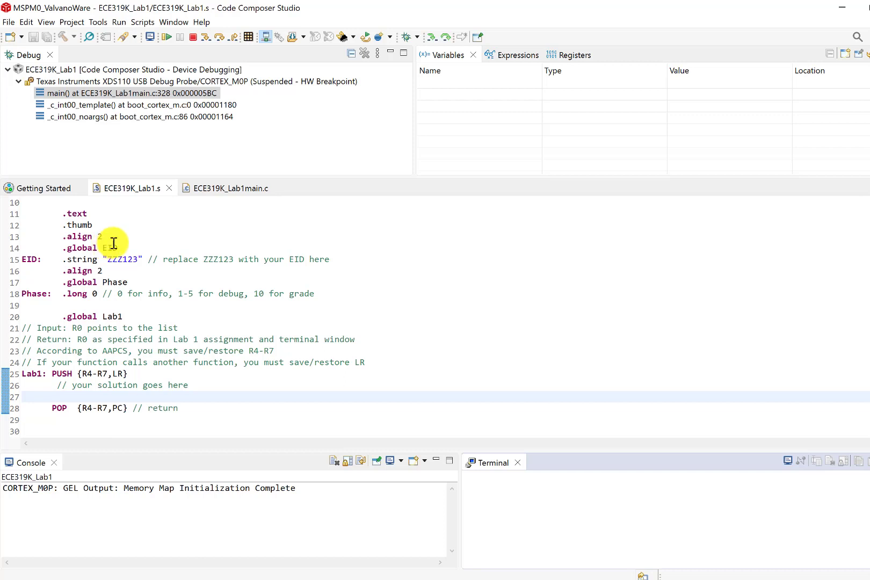
# Launch a Serial Terminal on COM5 at 115200 baud
pyautogui.click(788, 461)
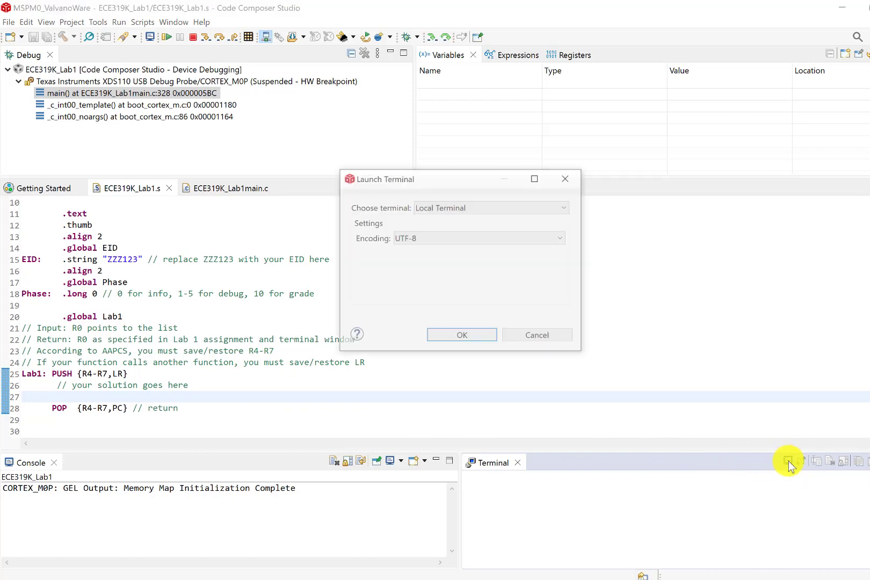
pyautogui.click(491, 207)
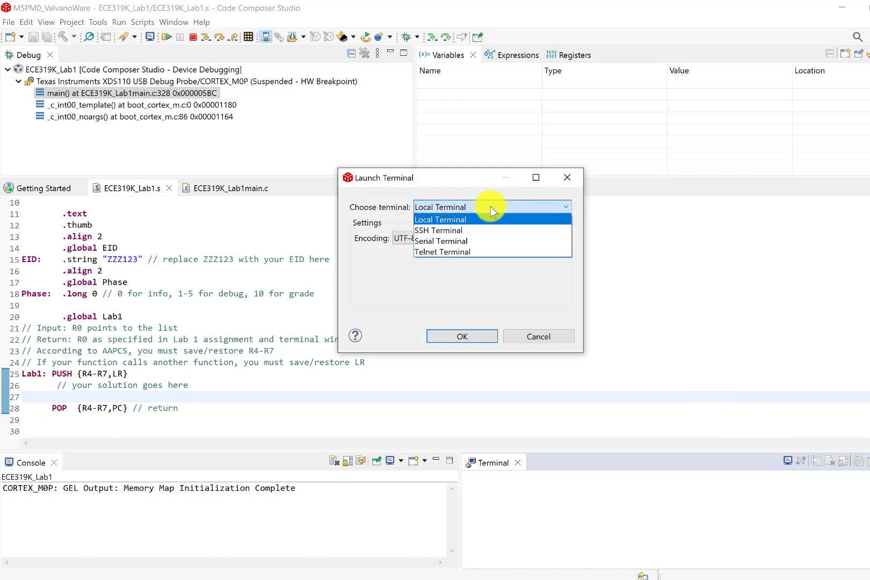
pyautogui.click(453, 245)
pyautogui.click(441, 239)
pyautogui.click(440, 240)
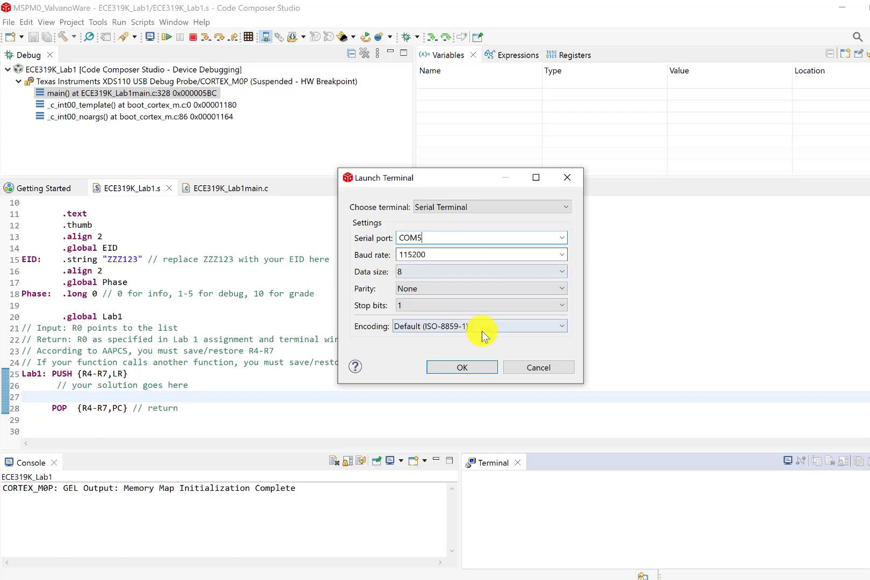
pyautogui.click(465, 368)
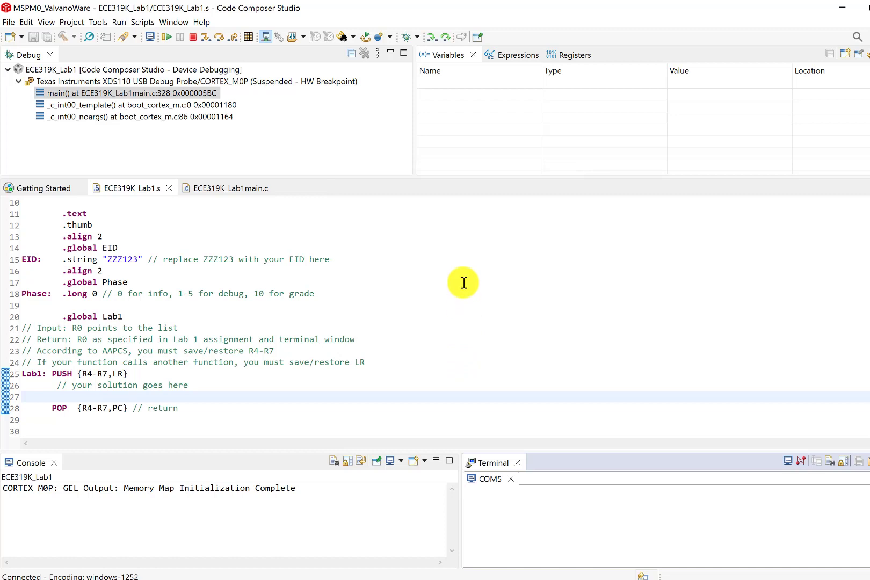
# Resume Lab 1 until COM5 shows "End of Lab 1, Fall 2023", then terminate debugging
pyautogui.click(168, 37)
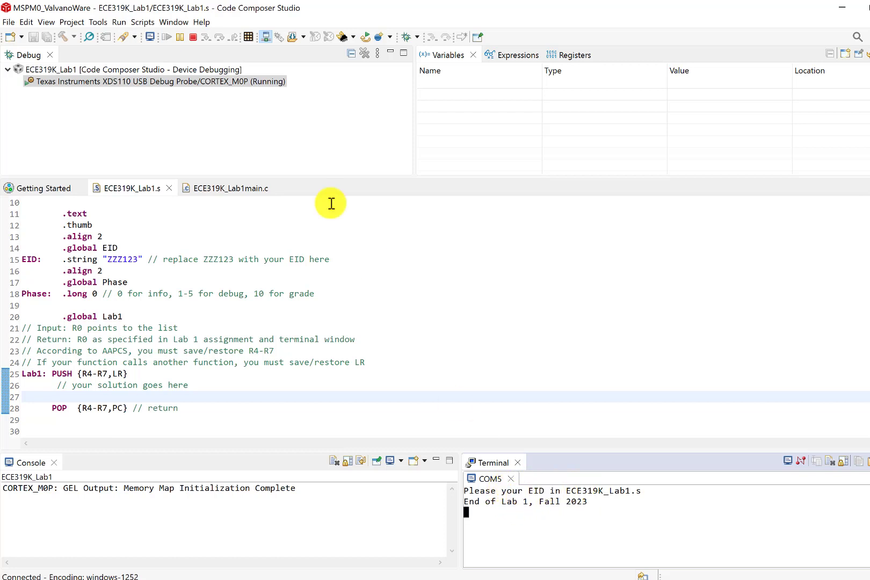
pyautogui.click(194, 39)
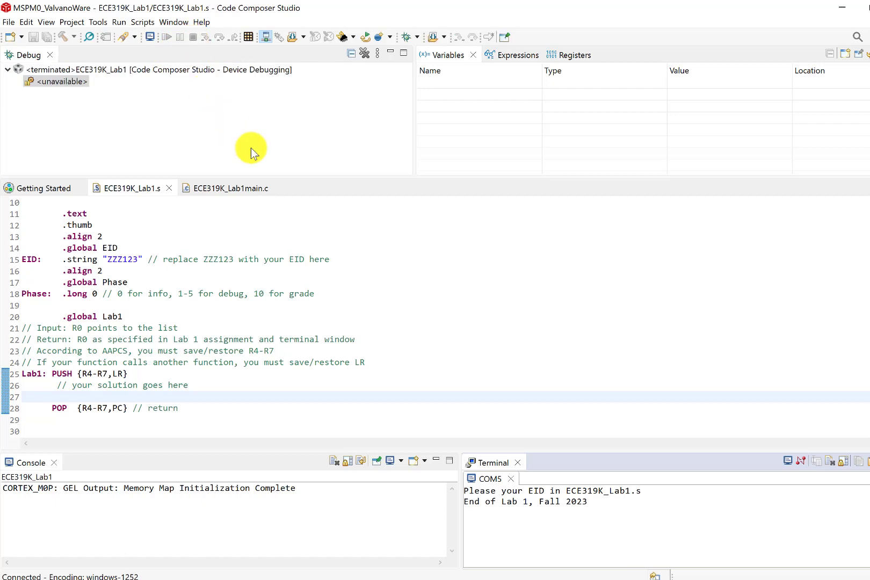